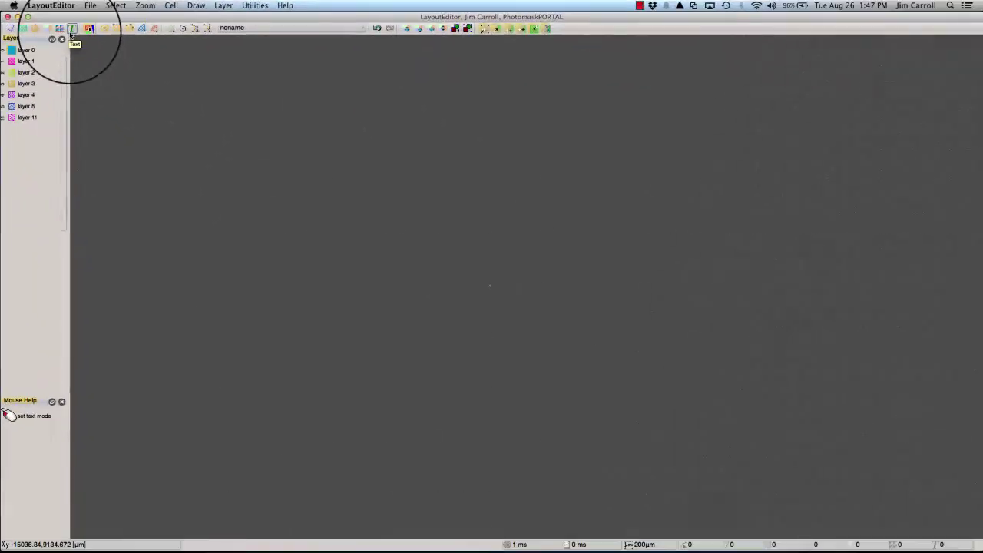
# Draw a six-point zigzag path on layer 0 from about (-13400, 7200) to (11400, 0) µm.
pyautogui.click(11, 29)
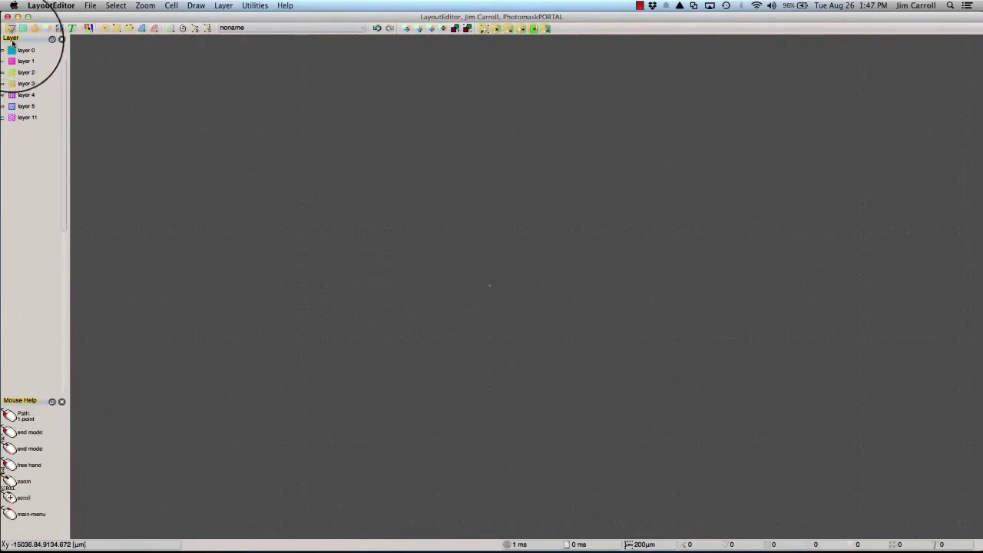
pyautogui.click(140, 100)
pyautogui.click(254, 410)
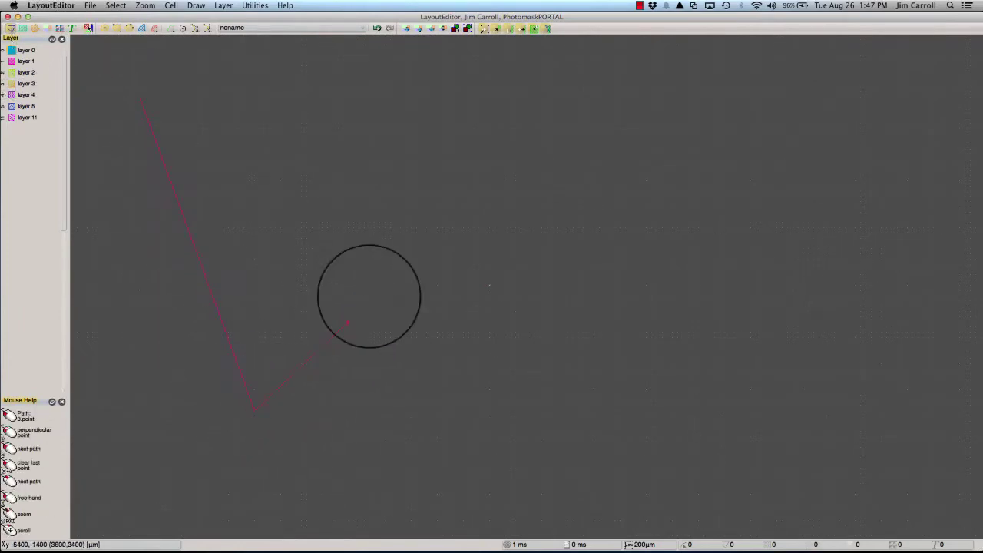
pyautogui.click(401, 102)
pyautogui.click(489, 461)
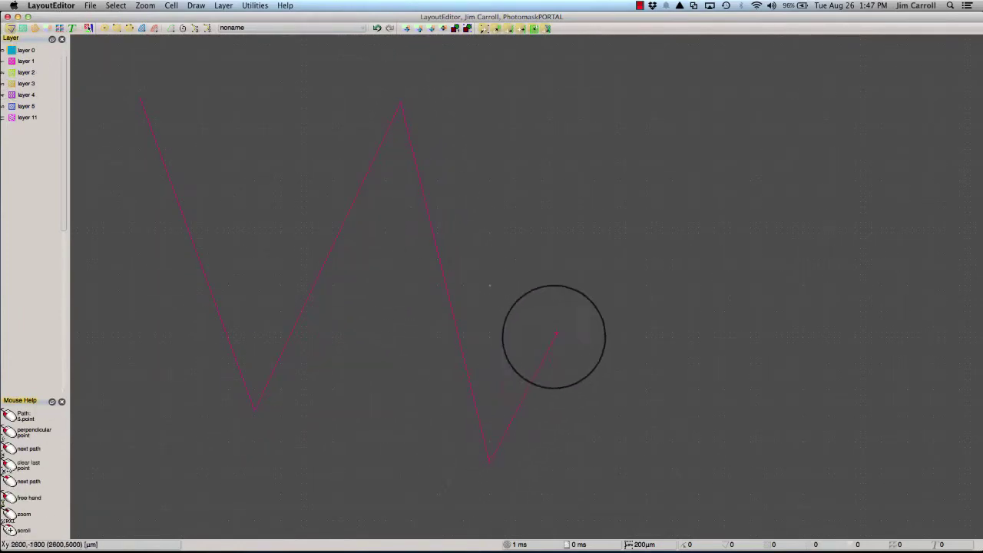
pyautogui.click(587, 256)
pyautogui.doubleClick(788, 284)
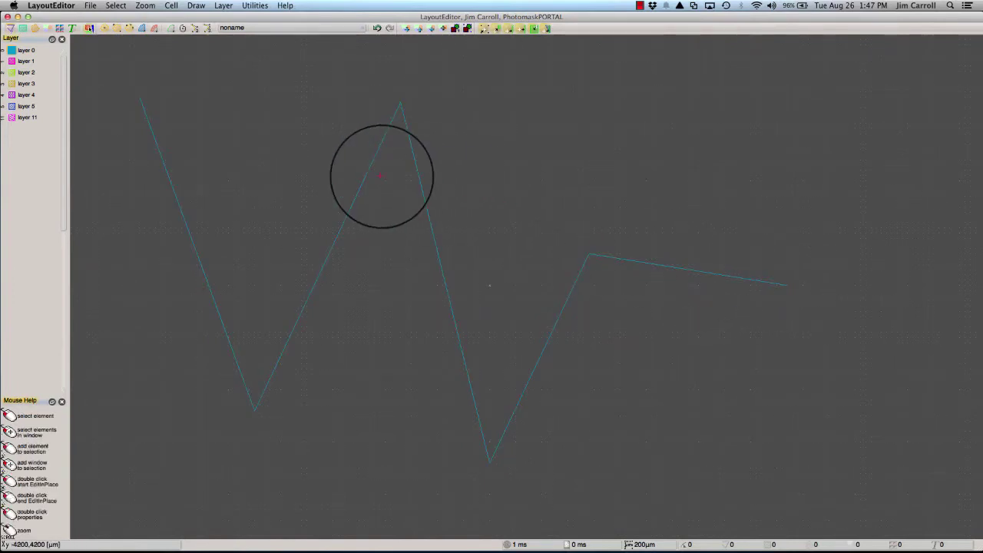
# Set the zigzag path's width to 200 µm, keeping it without caps.
pyautogui.doubleClick(412, 197)
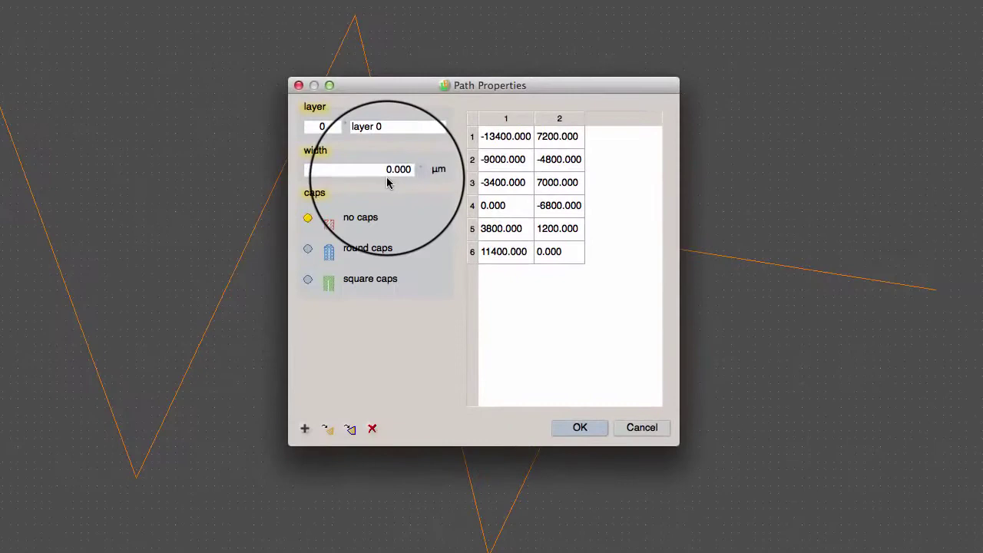
pyautogui.click(387, 173)
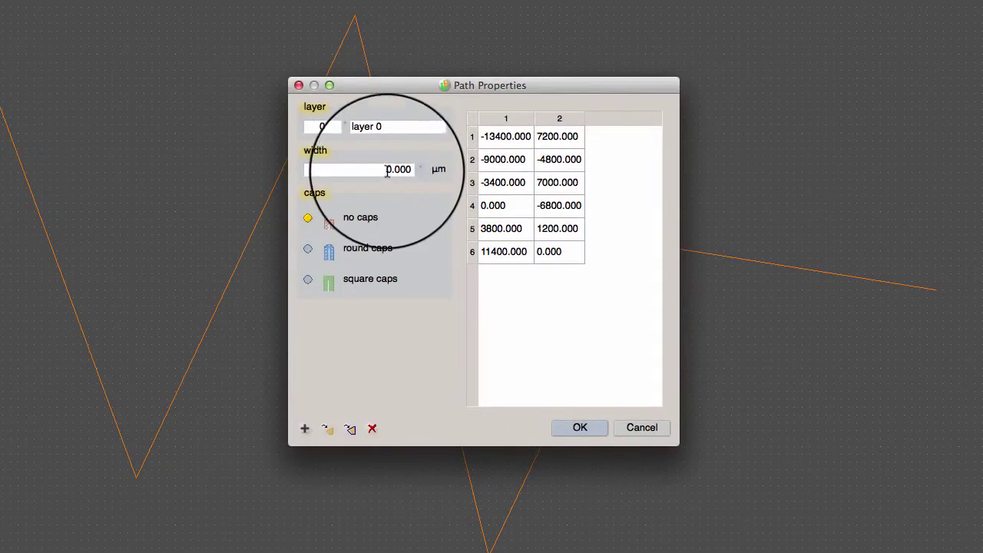
pyautogui.write('20')
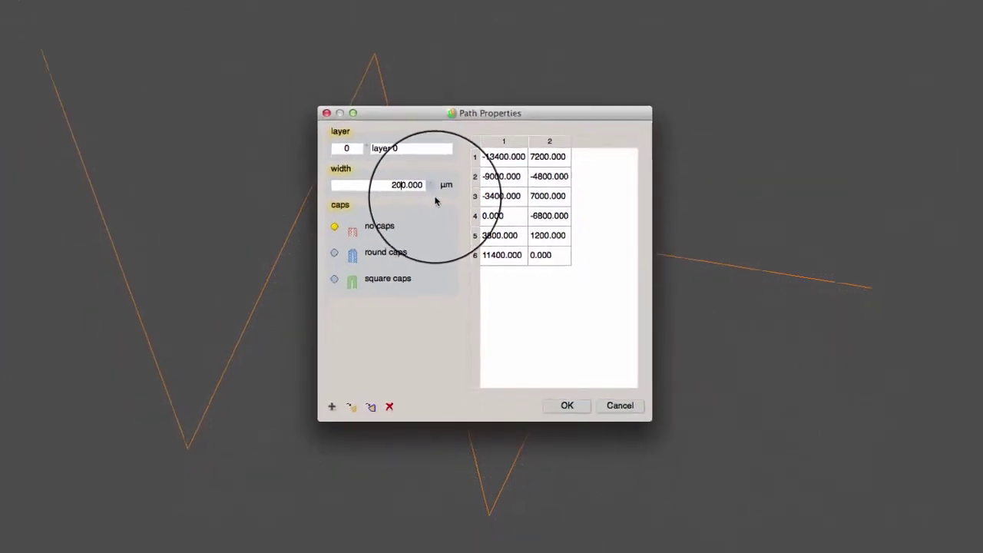
pyautogui.press('Return')
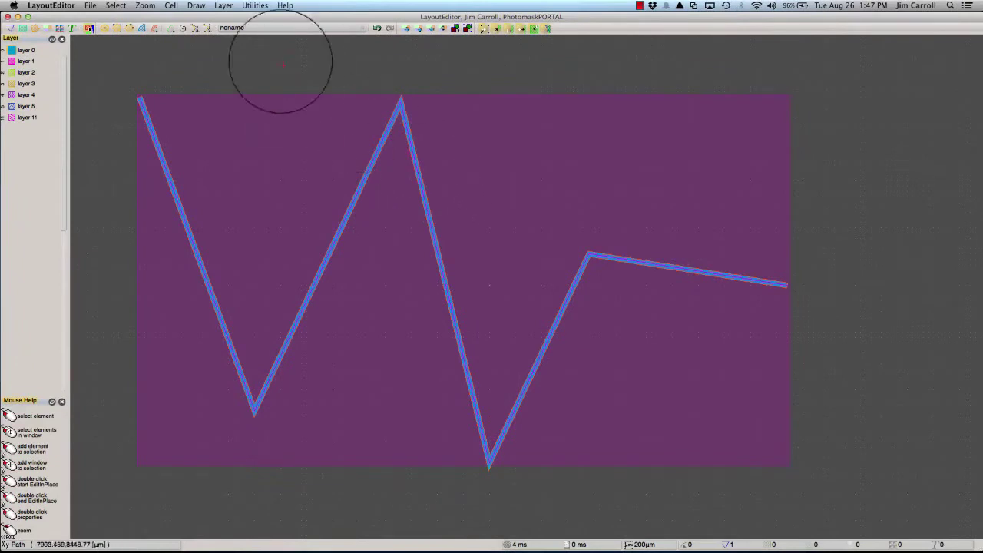
# Draw a wide rectangular box on layer 1 directly above the zigzag path.
pyautogui.click(34, 27)
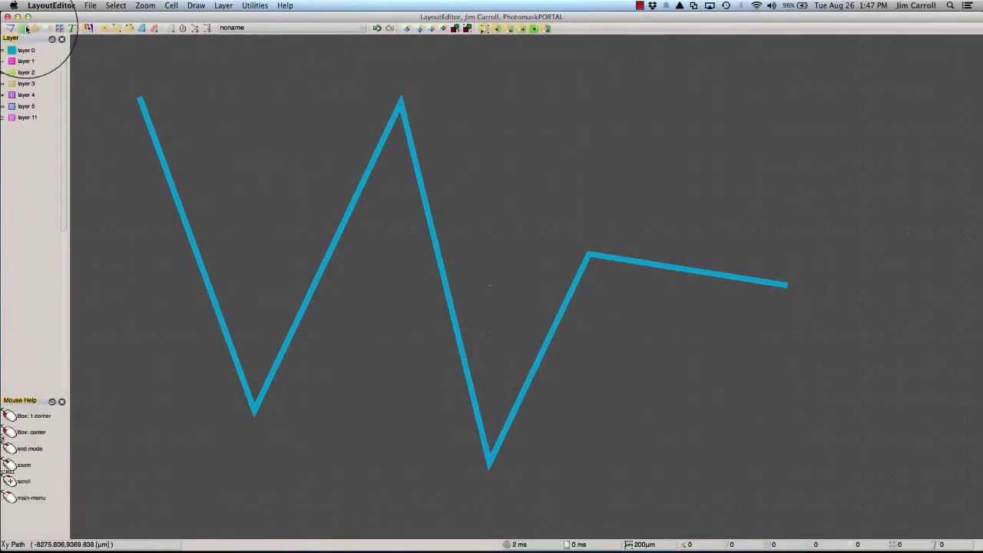
pyautogui.scroll(-5, 255, 201)
pyautogui.moveTo(255, 202); pyautogui.dragTo(343, 283, button='middle')
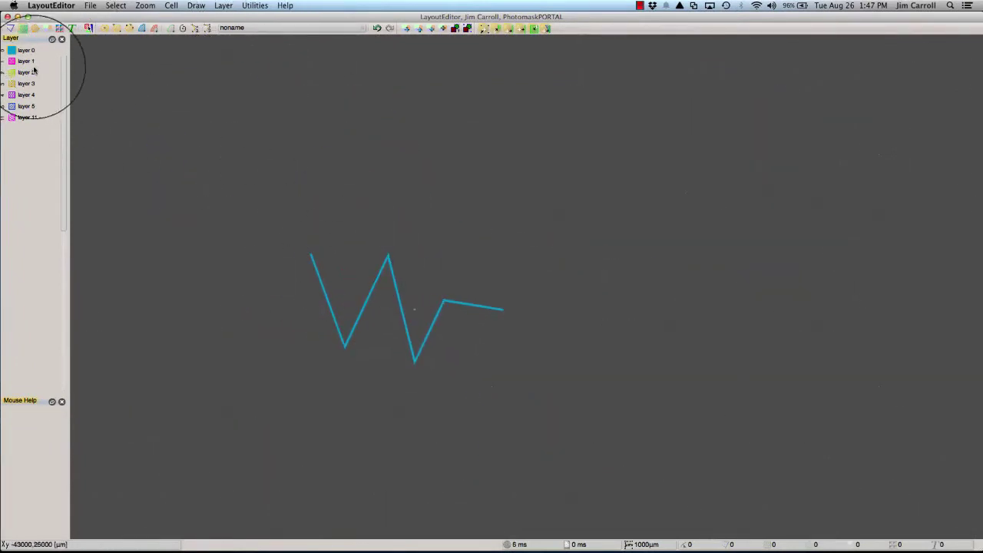
pyautogui.click(261, 85)
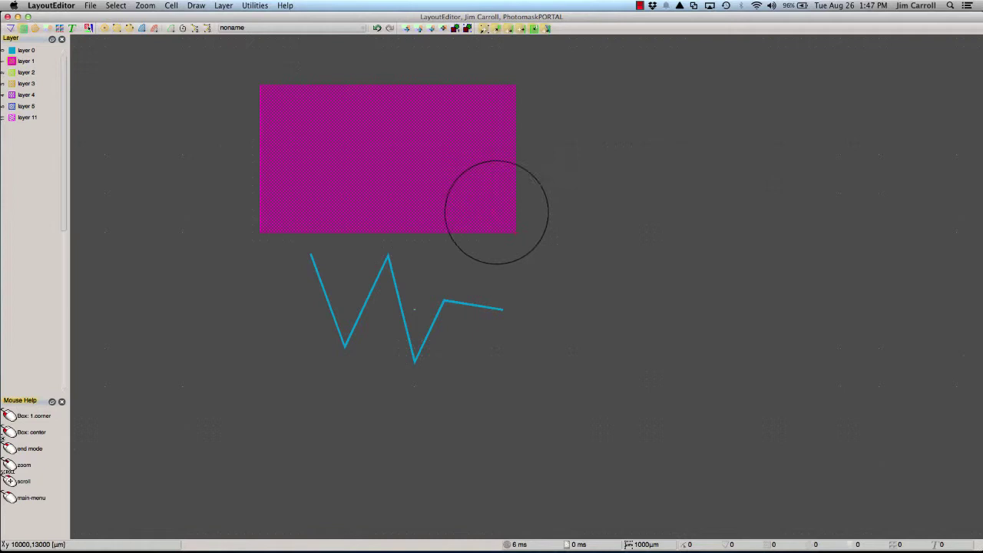
# Draw a triangular polygon on layer 2 to the right of the box, with its apex up and a horizontal base.
pyautogui.click(34, 28)
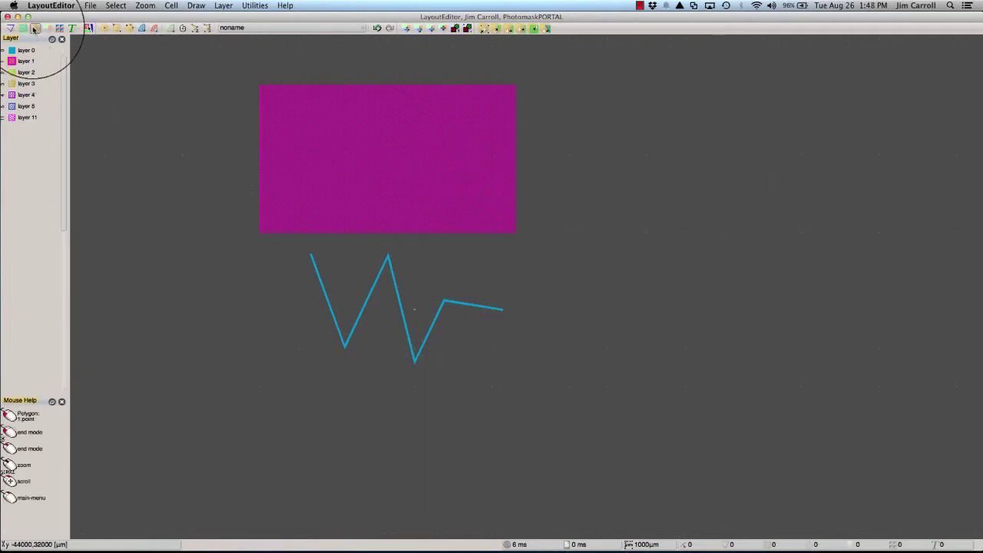
pyautogui.click(21, 71)
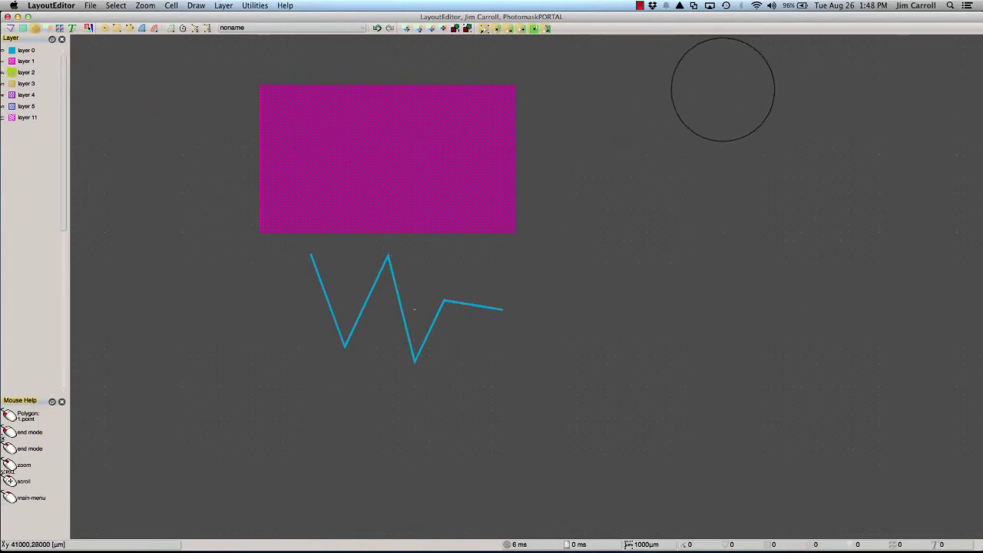
pyautogui.click(731, 93)
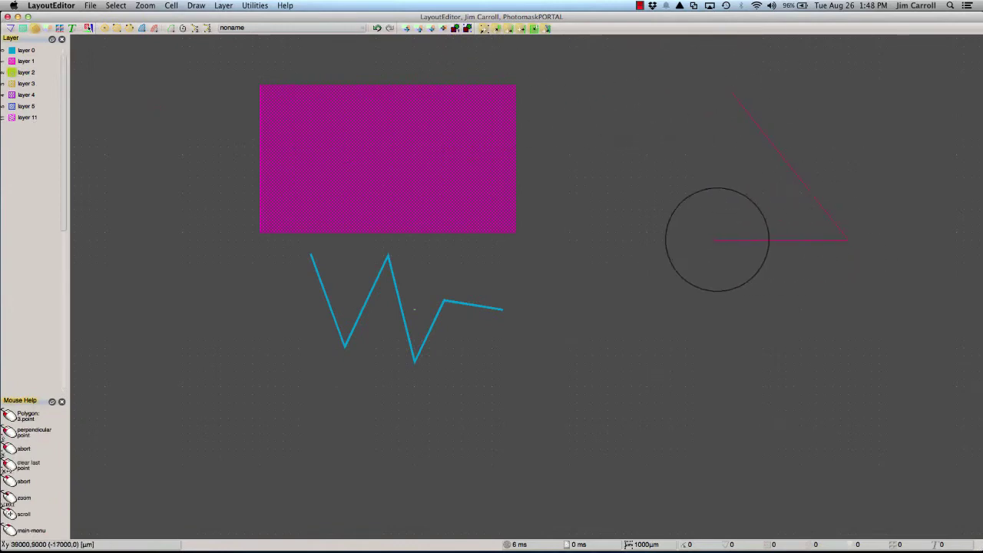
pyautogui.rightClick(639, 241)
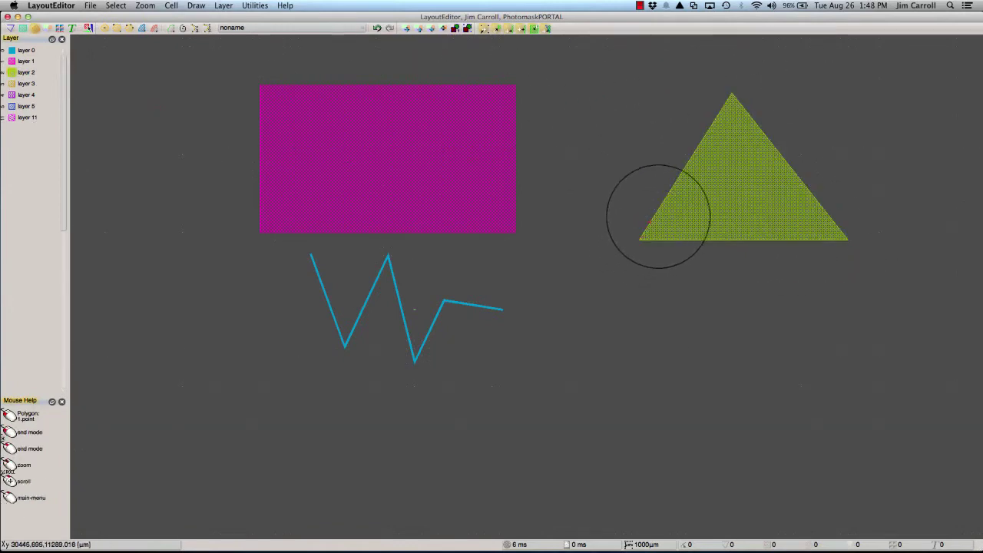
# Draw a tall, downward-pointing five-sided polygon on layer 3 left of the box and a rectangular polygon on layer 4 below the zigzag path.
pyautogui.scroll(-1, 212, 157)
pyautogui.moveTo(212, 157); pyautogui.dragTo(315, 174, button='middle')
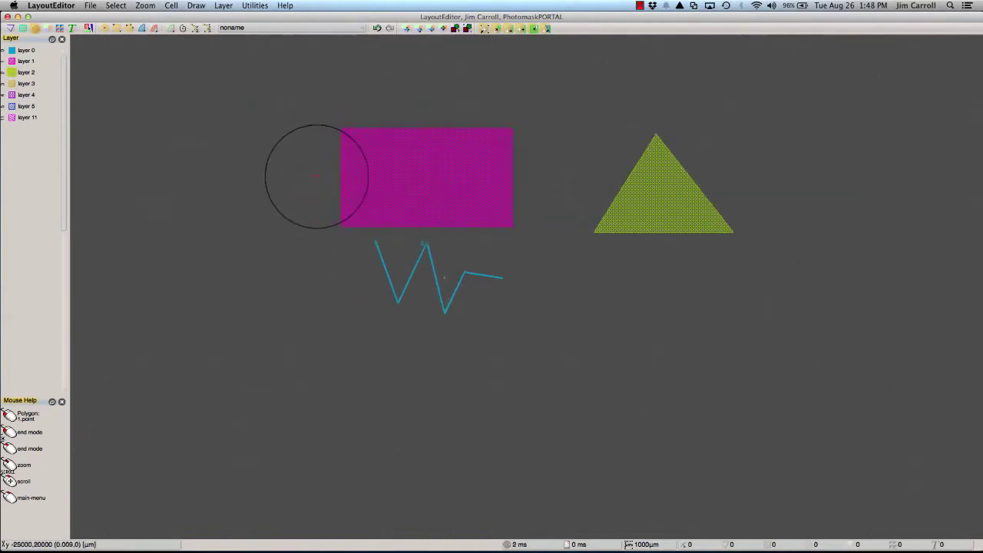
pyautogui.click(288, 123)
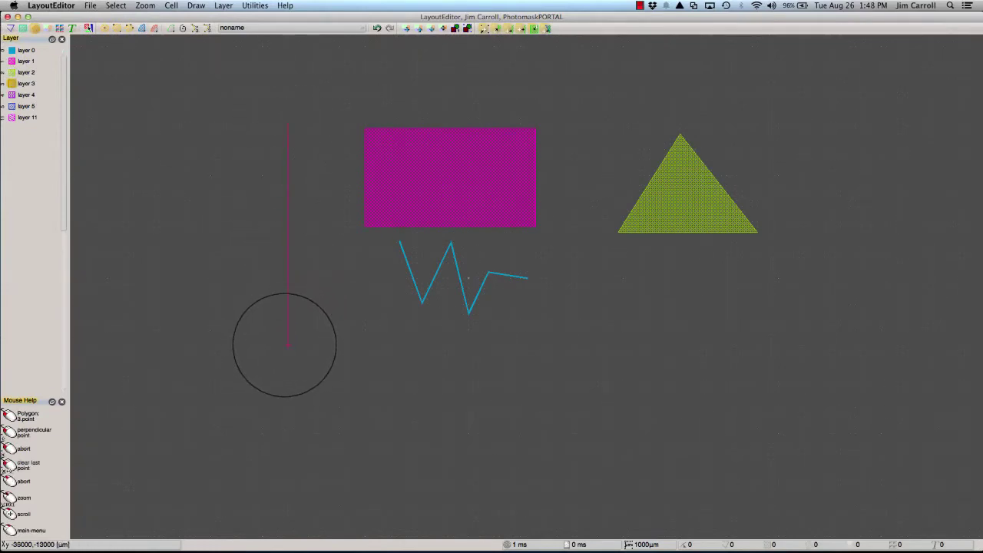
pyautogui.click(220, 453)
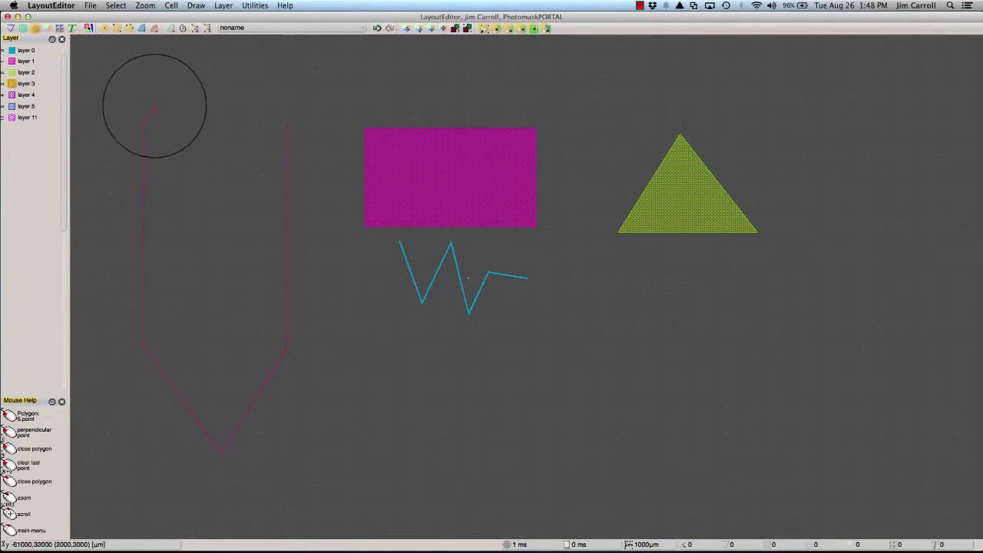
pyautogui.rightClick(167, 99)
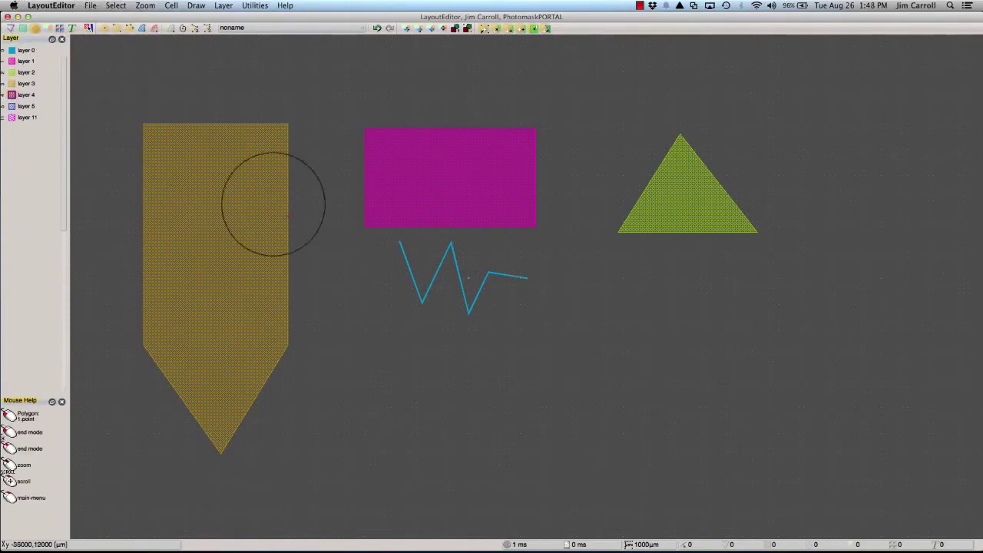
pyautogui.click(364, 346)
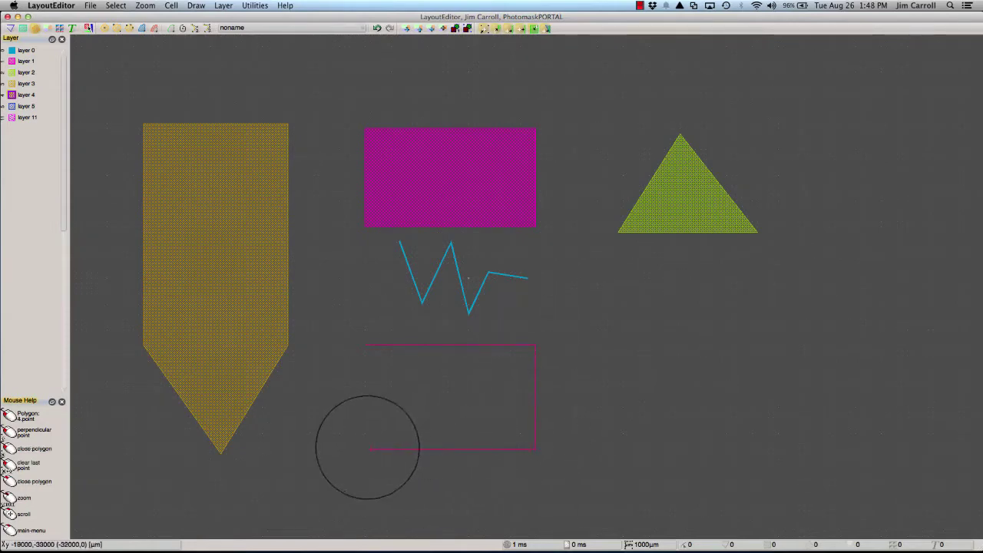
pyautogui.rightClick(364, 449)
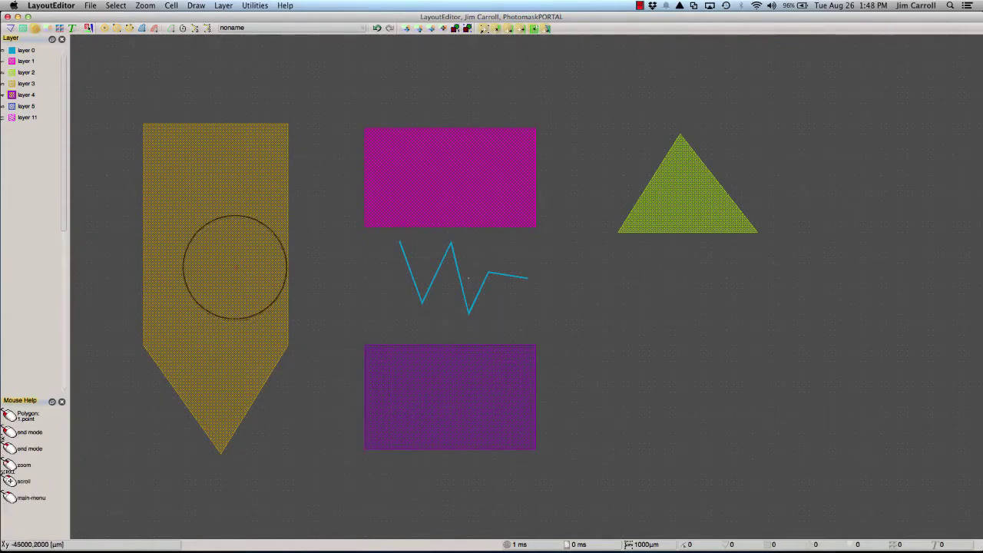
# Place the text "MY UBER DESIGN" on layer 5 in the empty area above the layer 1 box.
pyautogui.click(45, 29)
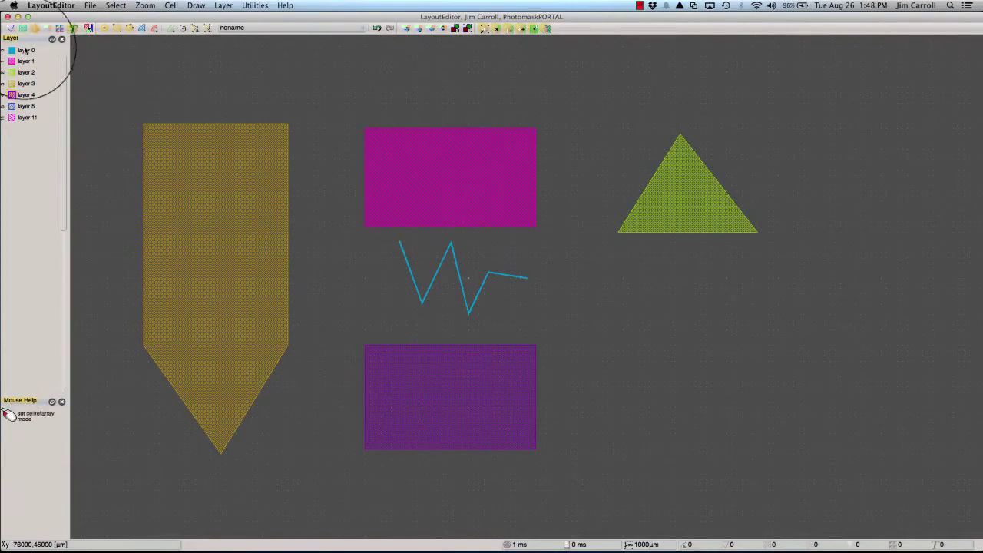
pyautogui.scroll(4, 381, 219)
pyautogui.hscroll(-3, 382, 219)
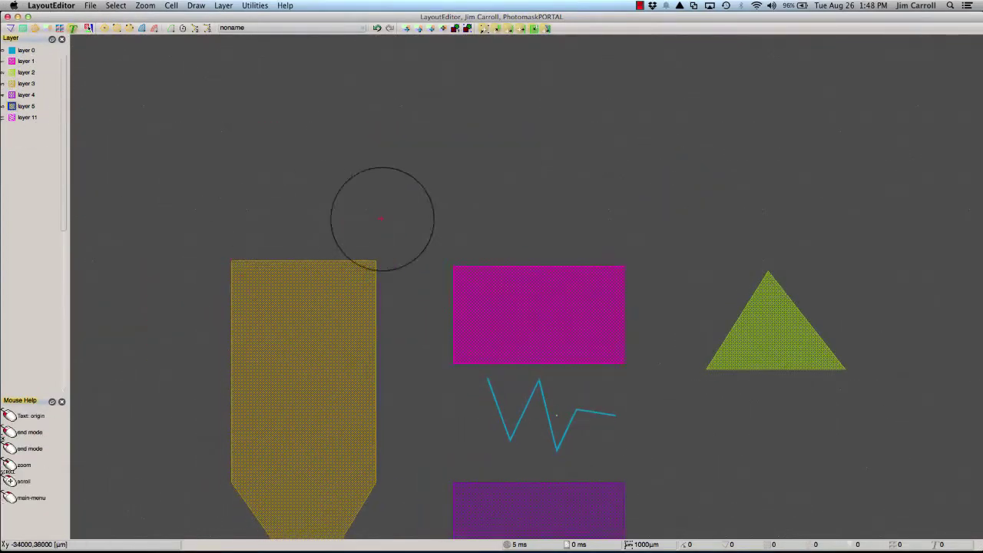
pyautogui.click(511, 163)
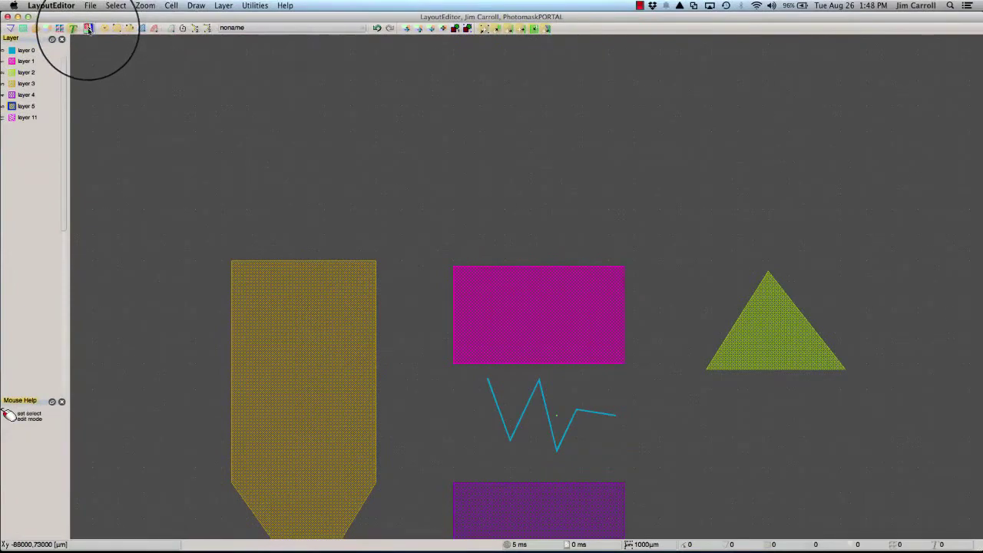
# Set the width of the text "MY UBER DESIGN" to 2000 µm and convert it to polygons.
pyautogui.click(88, 29)
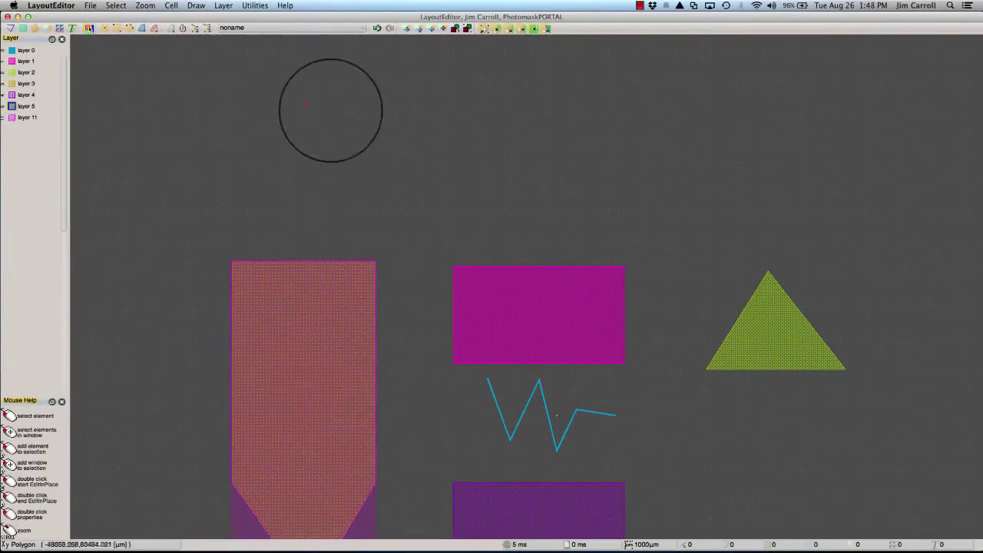
pyautogui.doubleClick(503, 156)
pyautogui.click(564, 204)
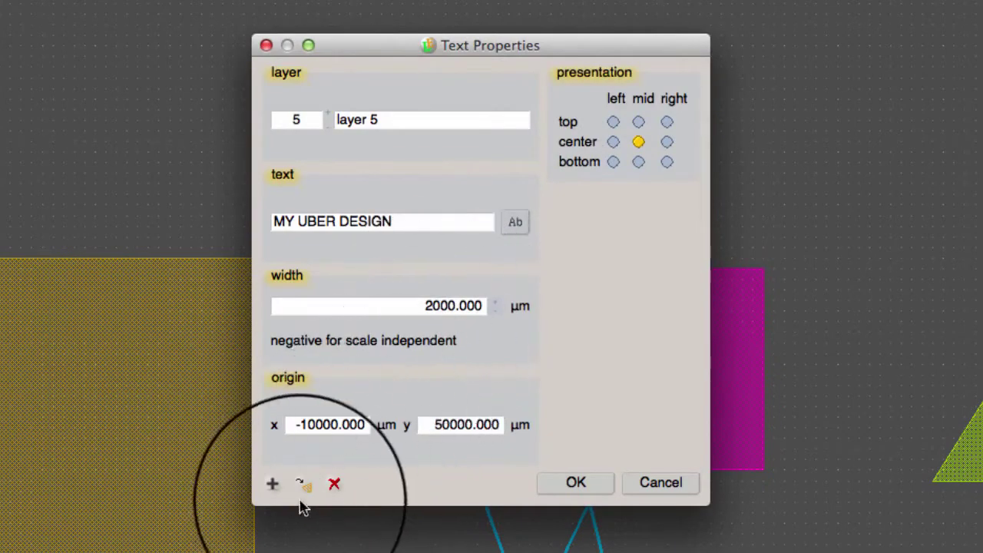
pyautogui.click(576, 483)
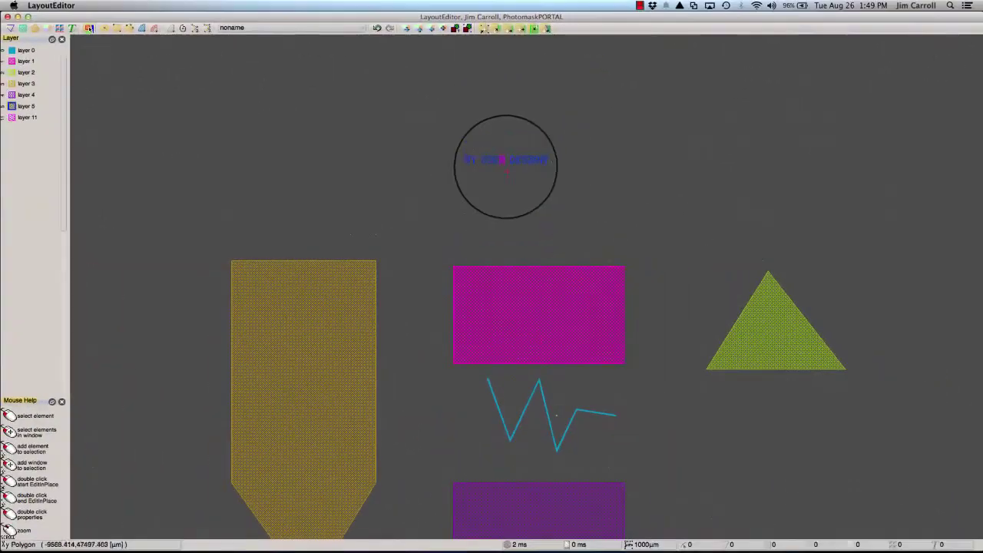
# Inspect the polygon properties of the letter B in the converted text.
pyautogui.scroll(5, 505, 168)
pyautogui.doubleClick(489, 205)
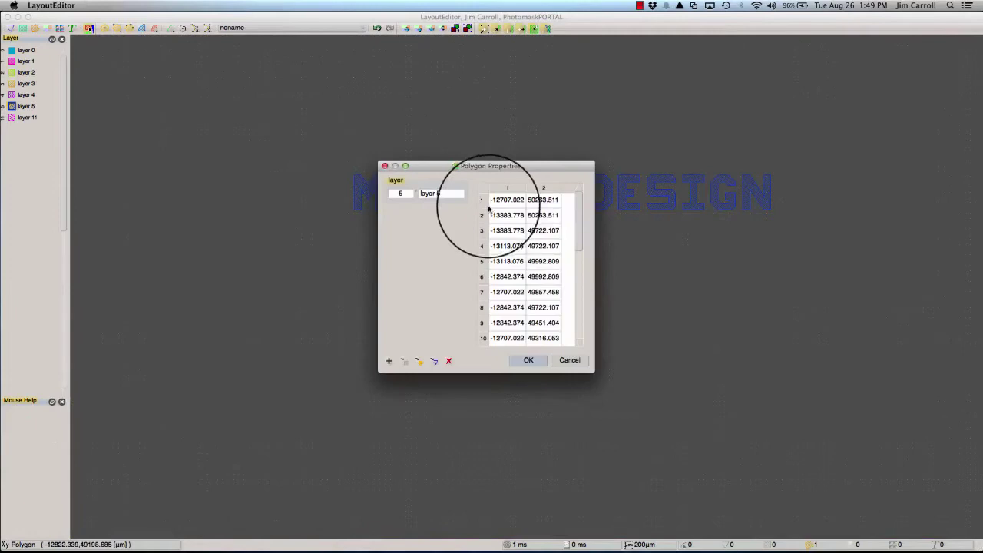
pyautogui.click(529, 360)
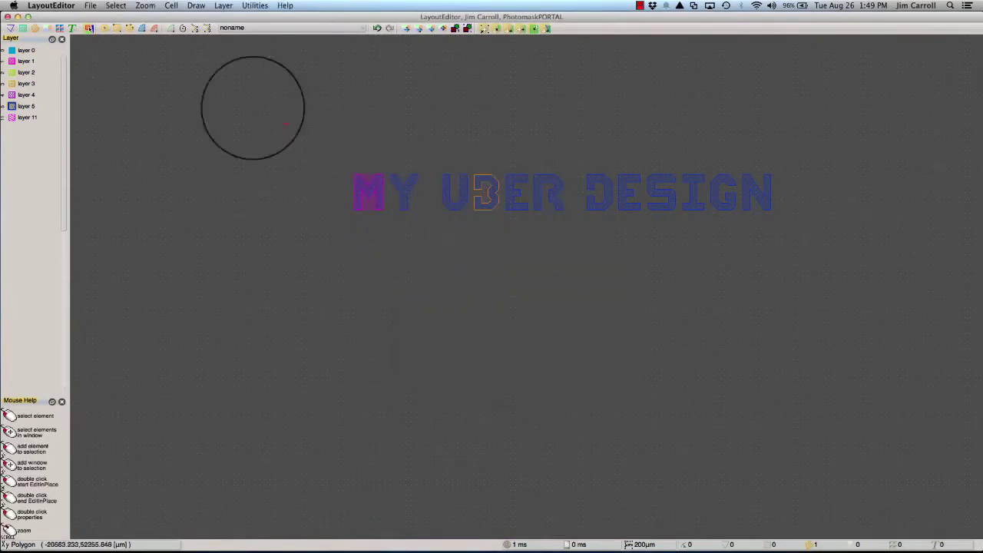
# Draw a circle on layer 11 above the triangle, centred at (32000, 54000) µm with a radius of about 19800 µm.
pyautogui.click(105, 29)
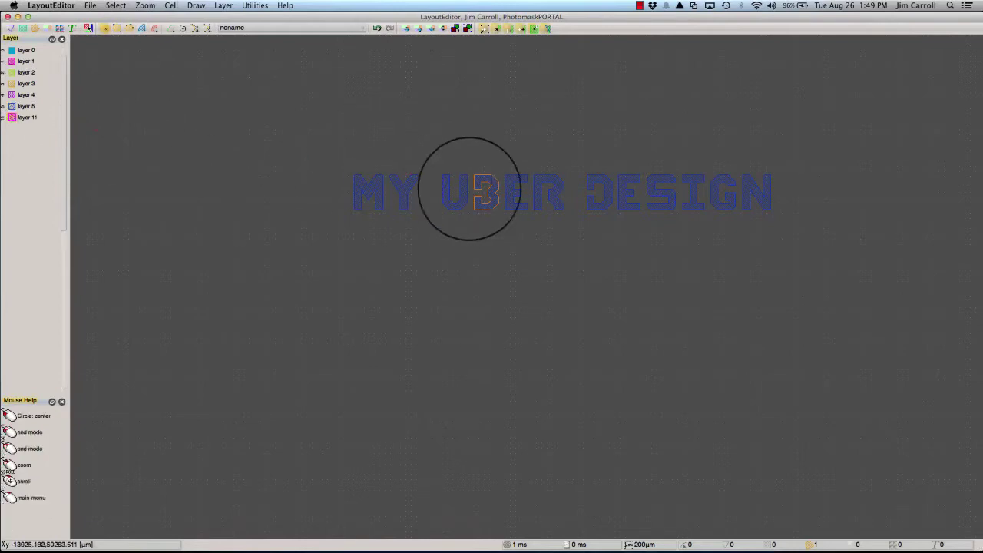
pyautogui.scroll(-5, 502, 193)
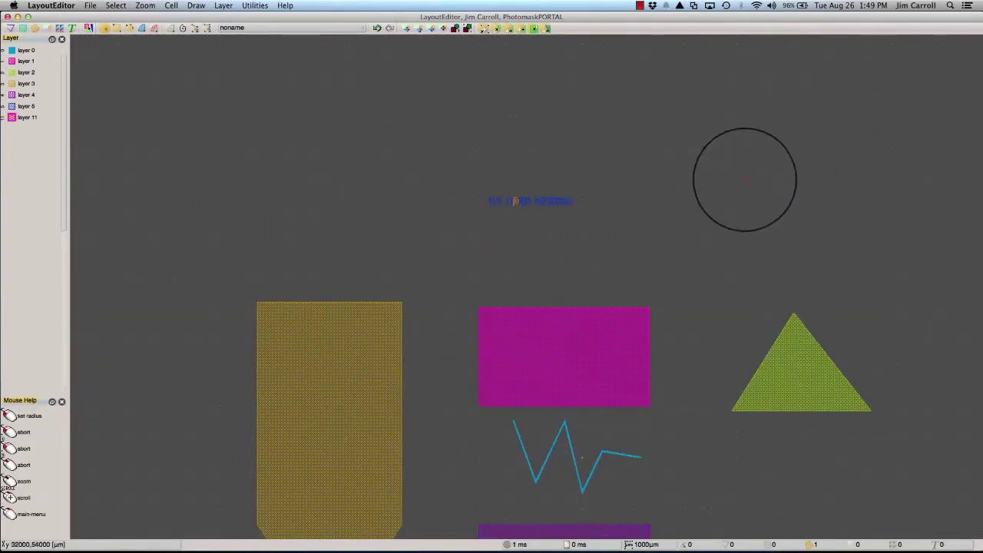
pyautogui.click(746, 178)
pyautogui.click(674, 106)
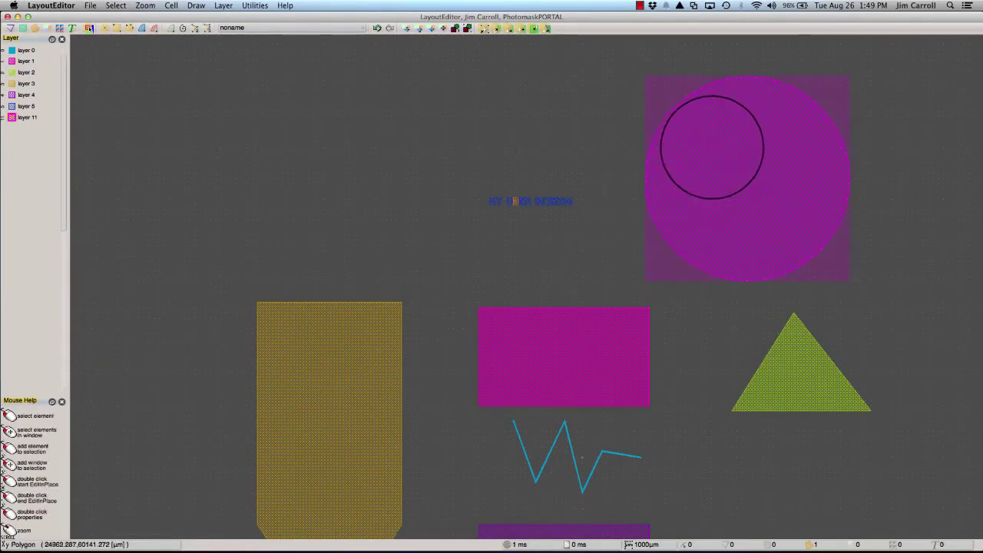
# Set the circle's number of points to 8 to turn it into an octagon.
pyautogui.doubleClick(715, 151)
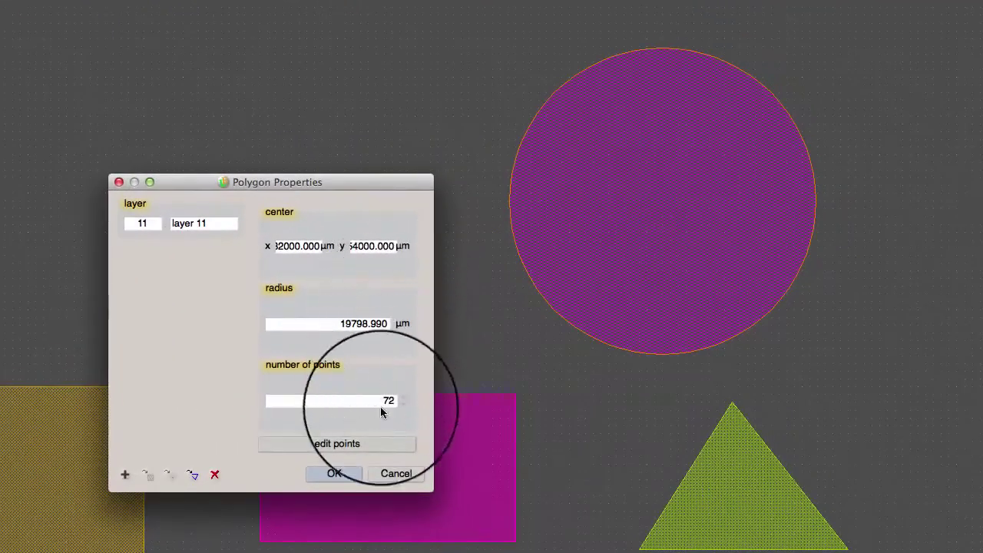
pyautogui.moveTo(379, 401); pyautogui.dragTo(407, 401)
pyautogui.write('8')
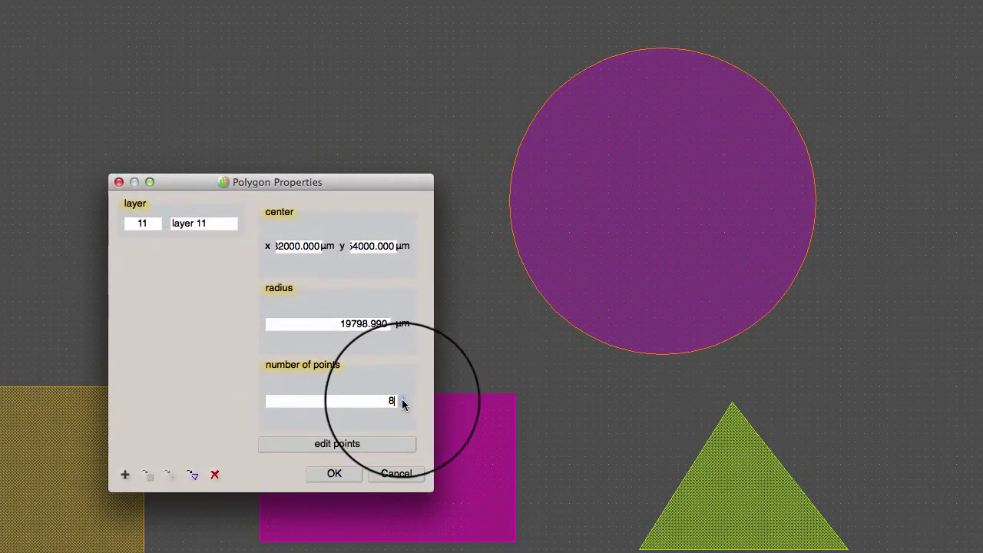
pyautogui.click(351, 475)
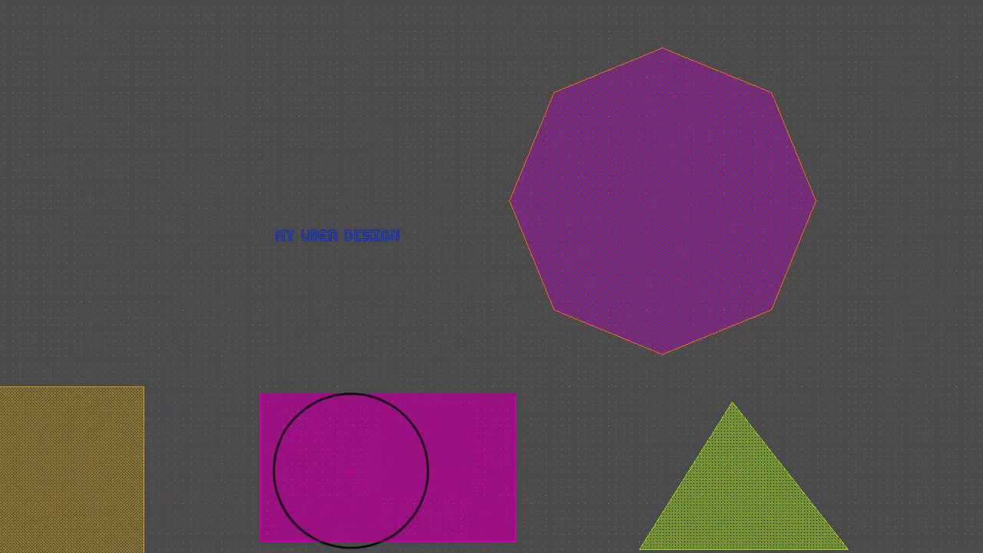
# Inspect the polygon properties and vertex coordinates of the octagon on layer 11.
pyautogui.doubleClick(607, 229)
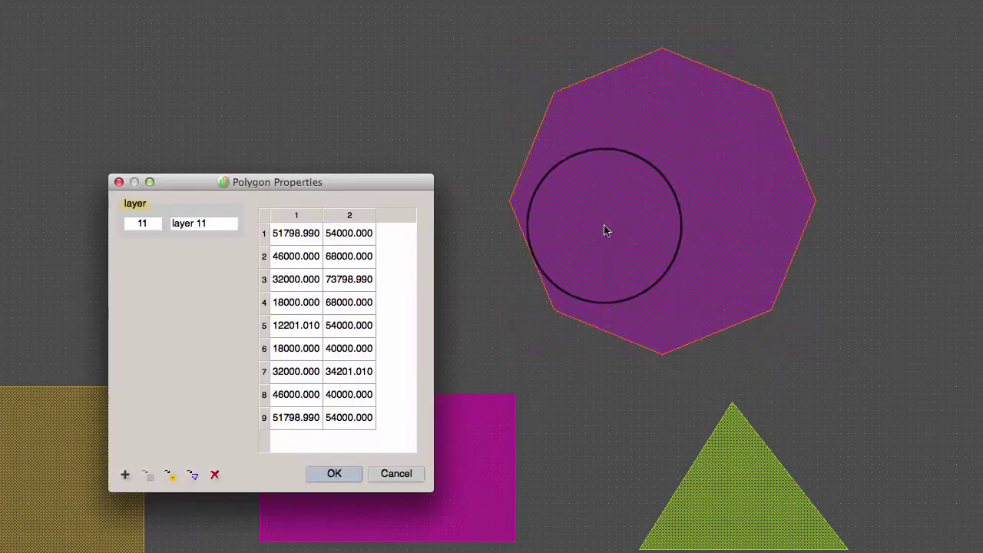
pyautogui.click(335, 476)
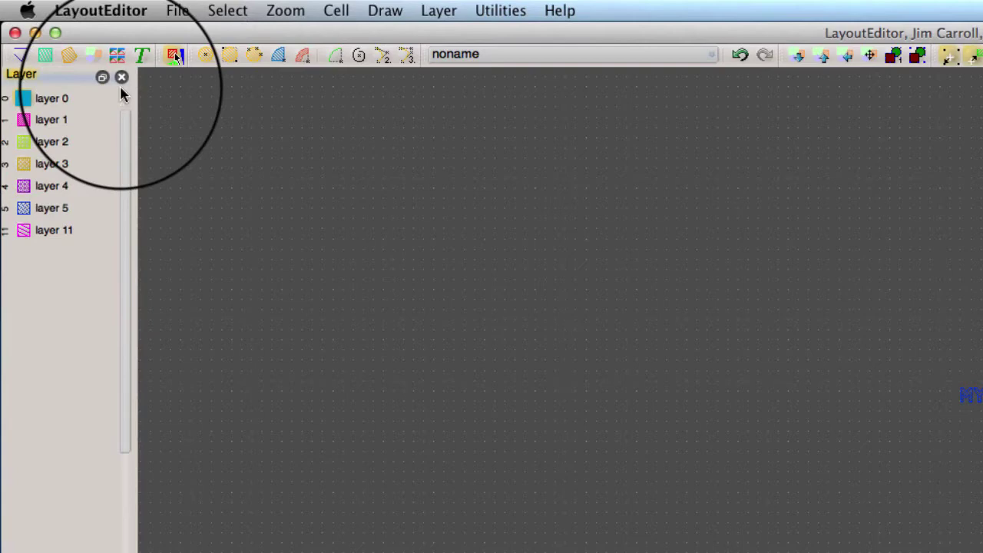
# Enable all layers so that the layer list includes the unused ones.
pyautogui.press('/')
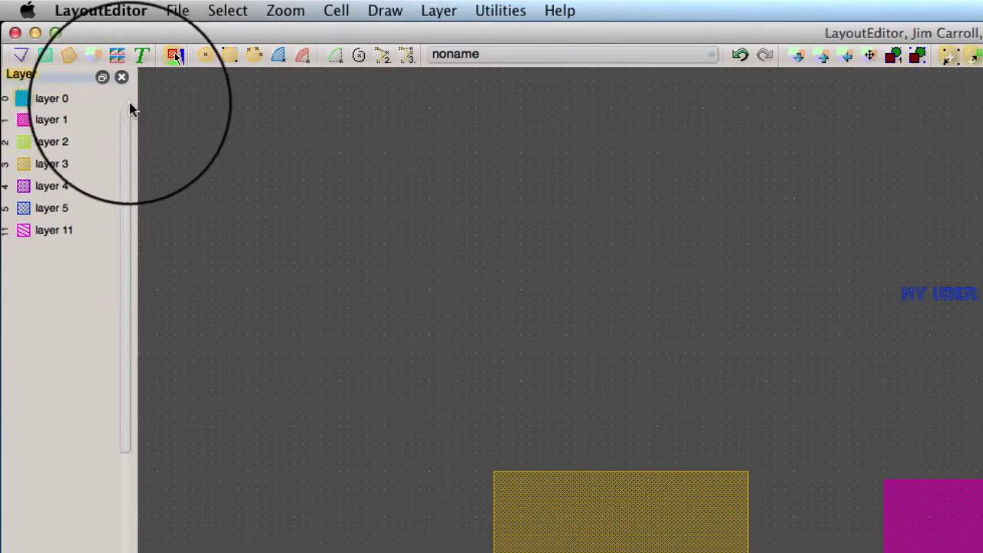
pyautogui.rightClick(91, 265)
pyautogui.click(146, 386)
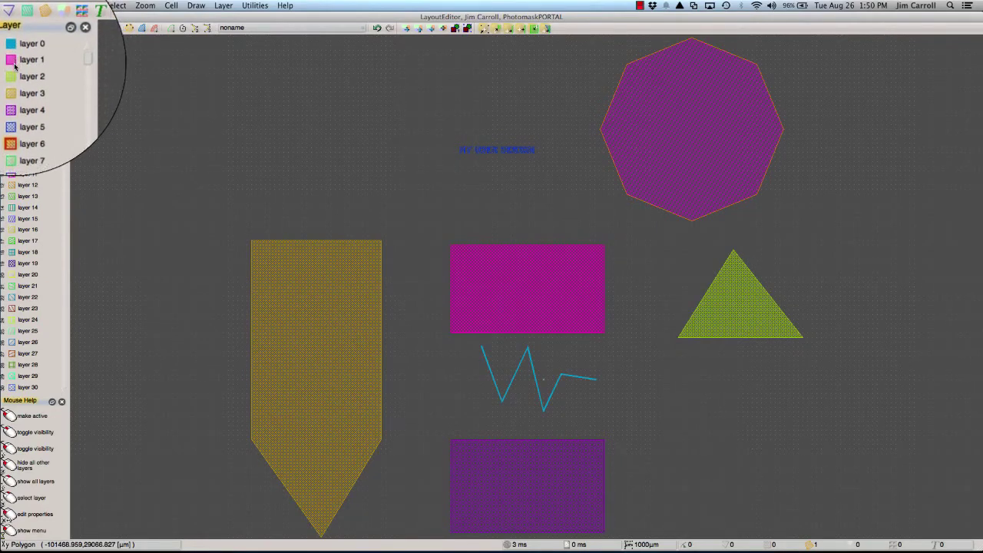
# Toggle the visibility of layer 2 off and on, and hide layers 0, 1 and 2.
pyautogui.middleClick(14, 73)
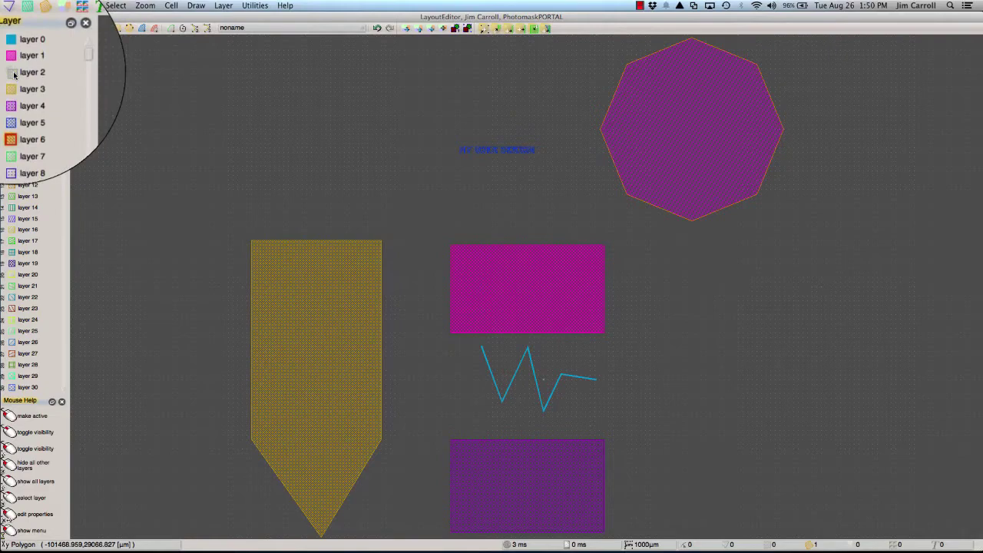
pyautogui.middleClick(14, 74)
pyautogui.middleClick(12, 52)
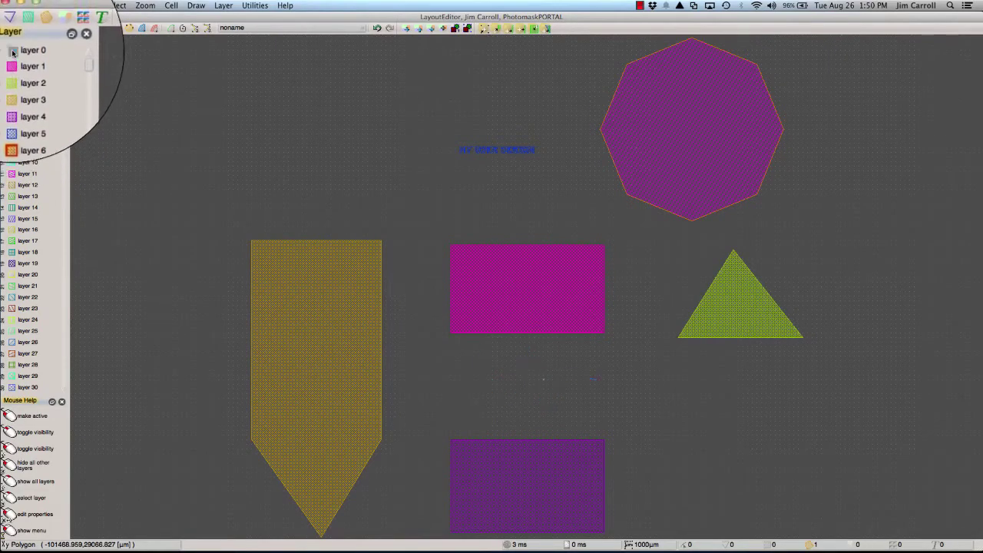
pyautogui.middleClick(12, 61)
pyautogui.middleClick(14, 73)
# Display the layers as a block of swatches and switch back to the list display.
pyautogui.rightClick(43, 72)
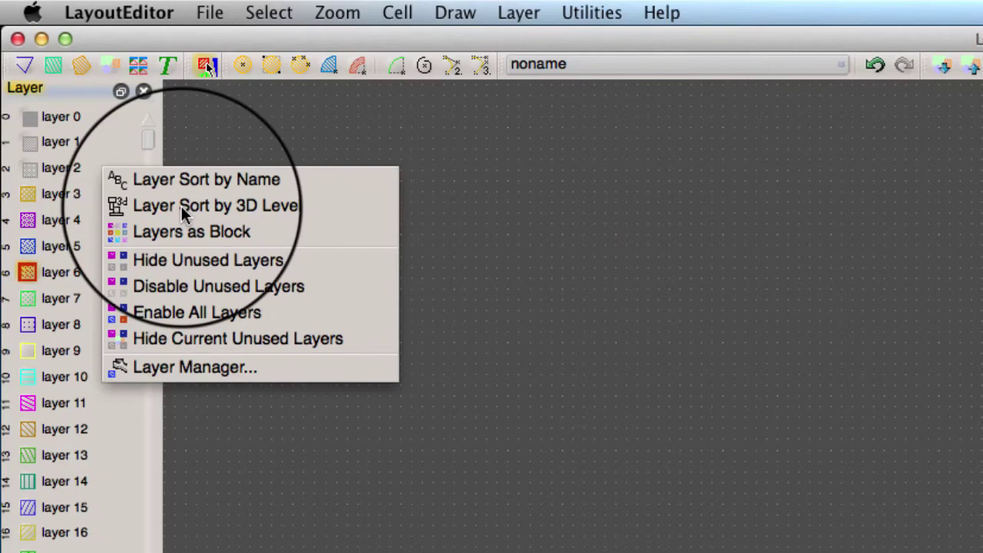
pyautogui.click(182, 233)
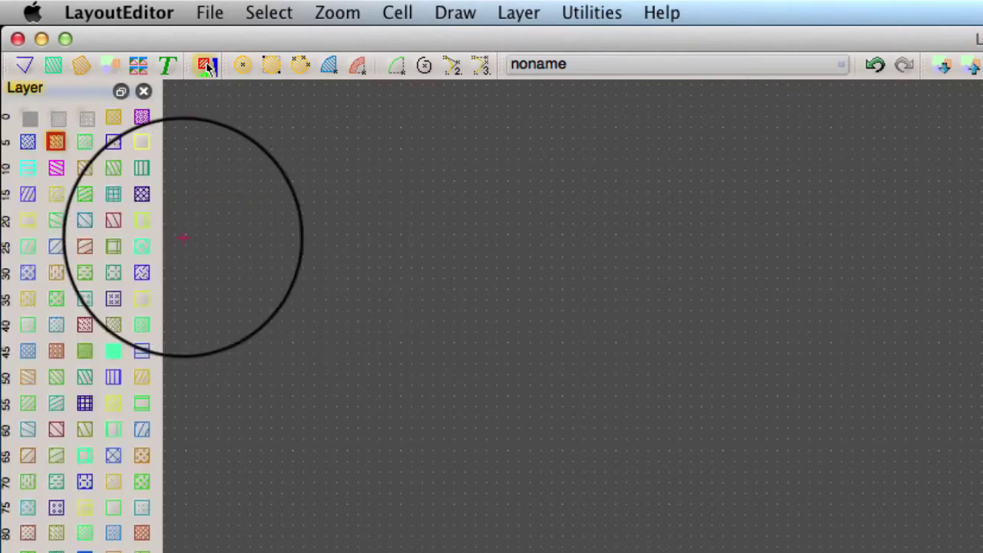
pyautogui.rightClick(94, 245)
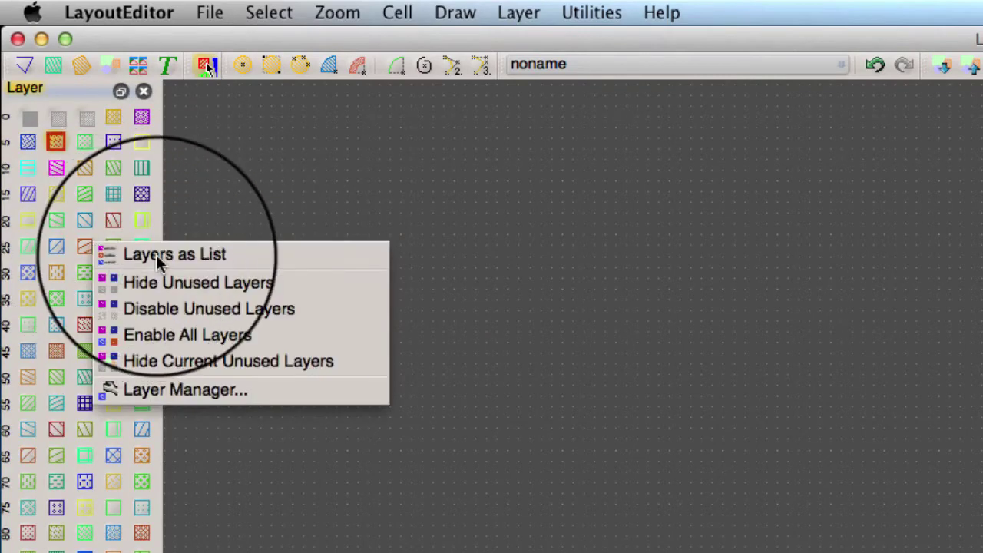
pyautogui.click(117, 254)
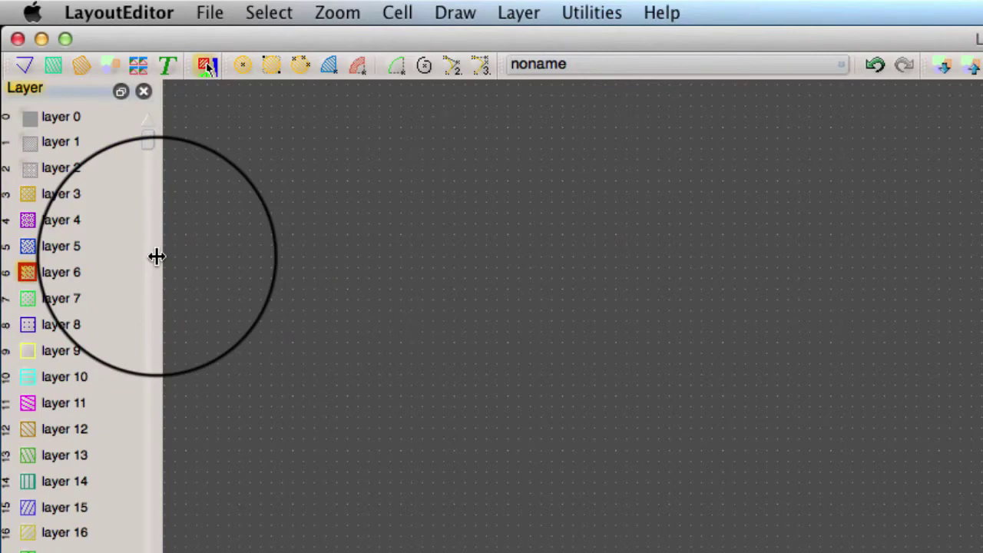
# Sort the layer list by name and return it to numerical order.
pyautogui.rightClick(97, 218)
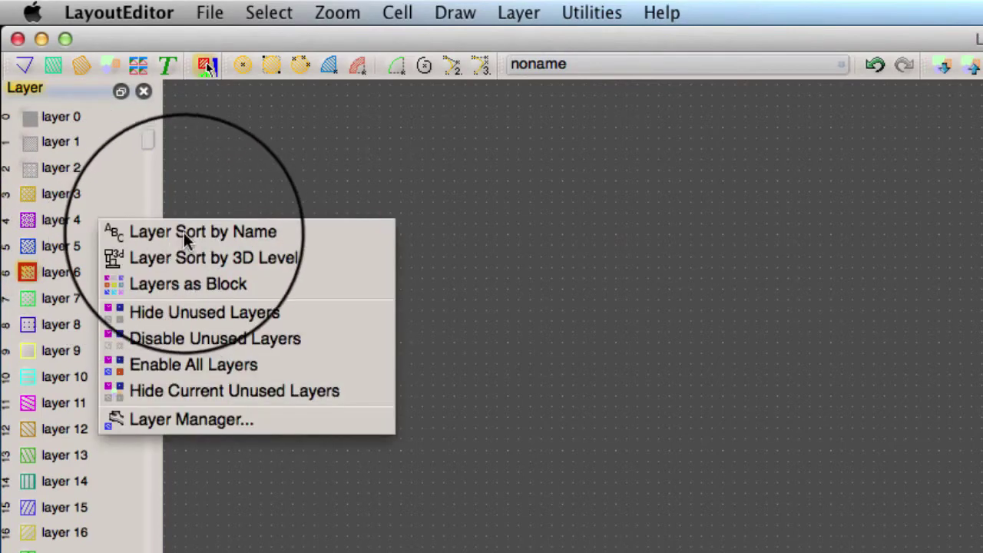
pyautogui.click(185, 238)
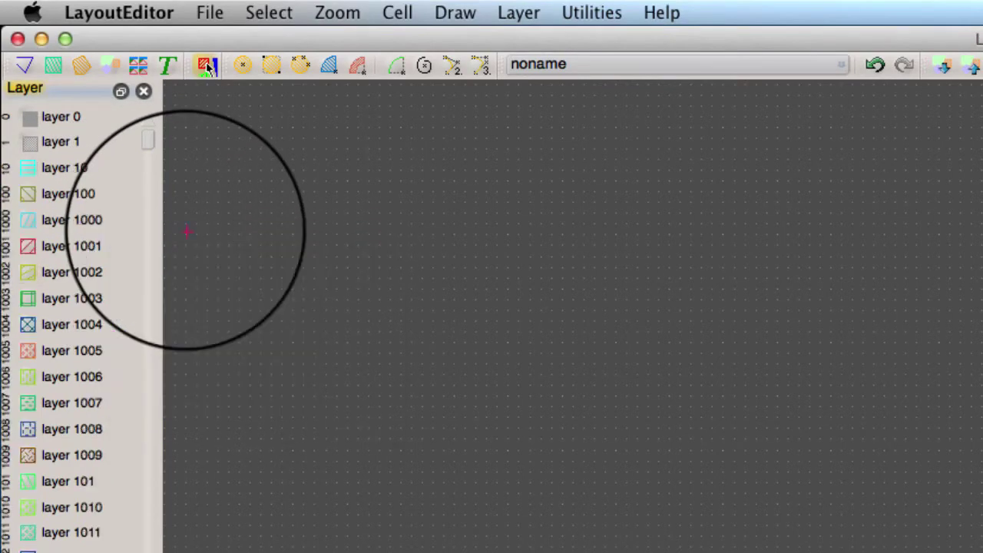
pyautogui.rightClick(89, 219)
pyautogui.click(153, 233)
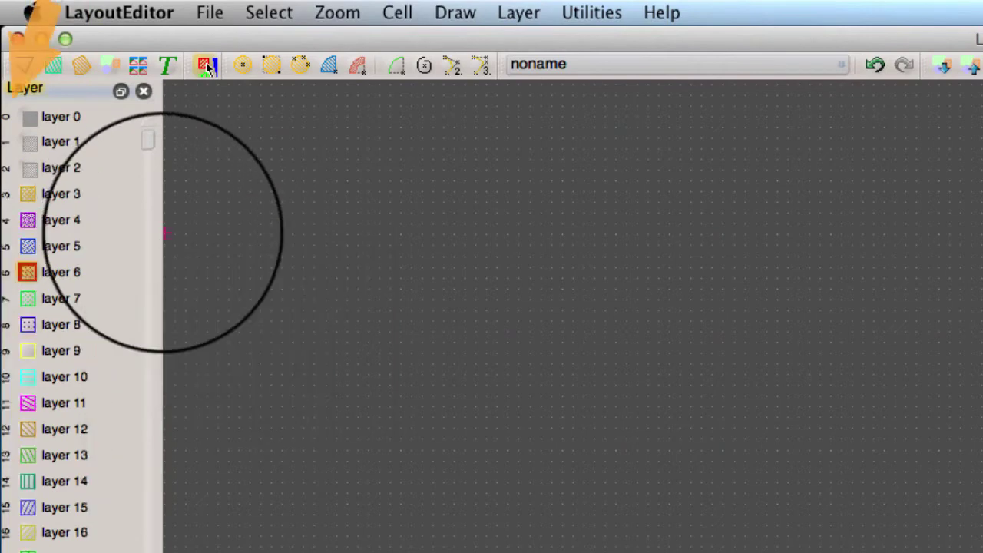
# Disable the unused layers and tick layer 8 as enabled in the Layer Manager.
pyautogui.rightClick(112, 235)
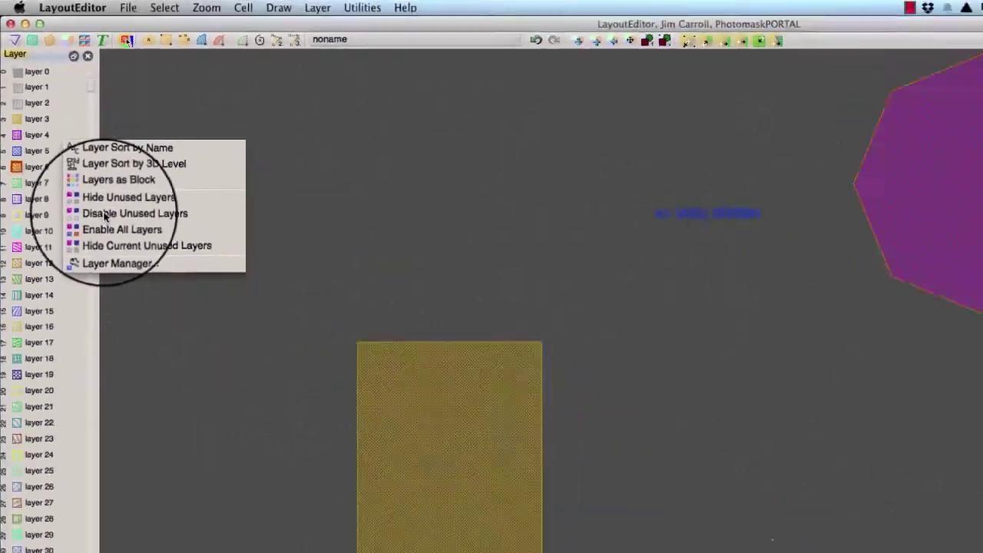
pyautogui.click(170, 350)
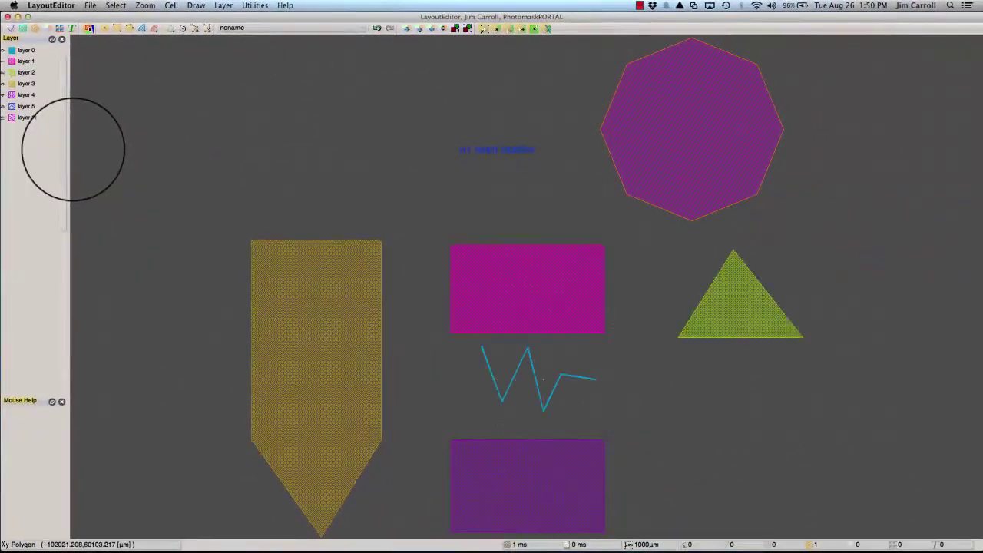
pyautogui.rightClick(48, 151)
pyautogui.click(71, 237)
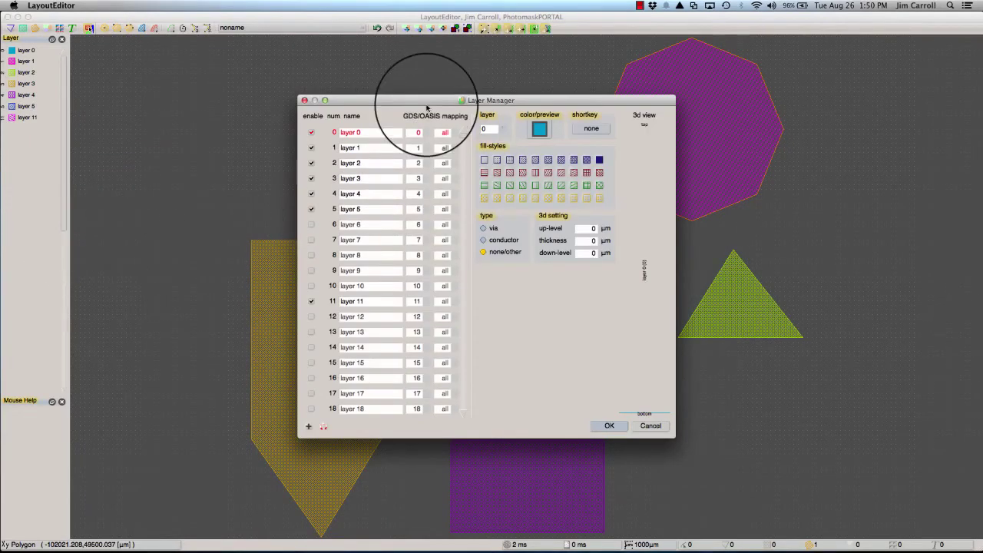
pyautogui.click(312, 255)
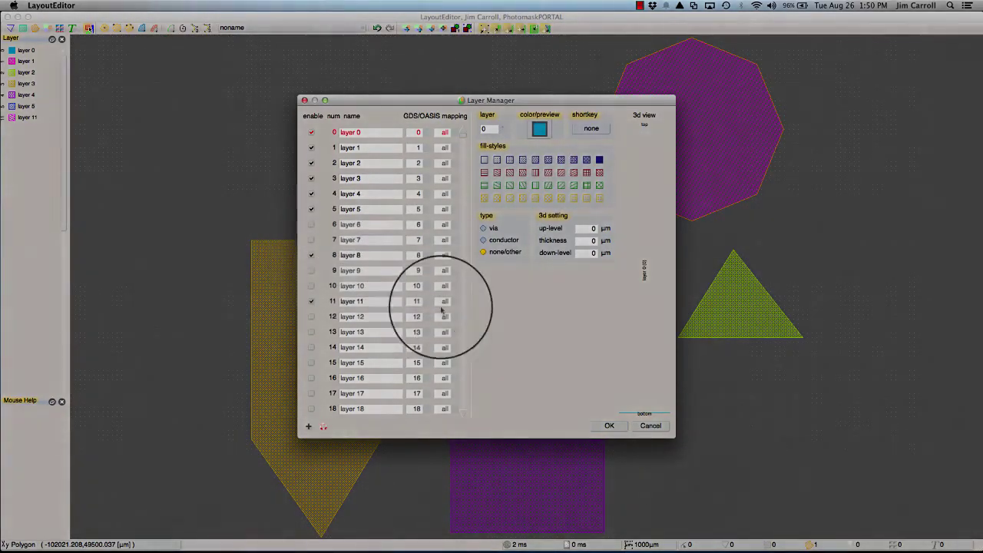